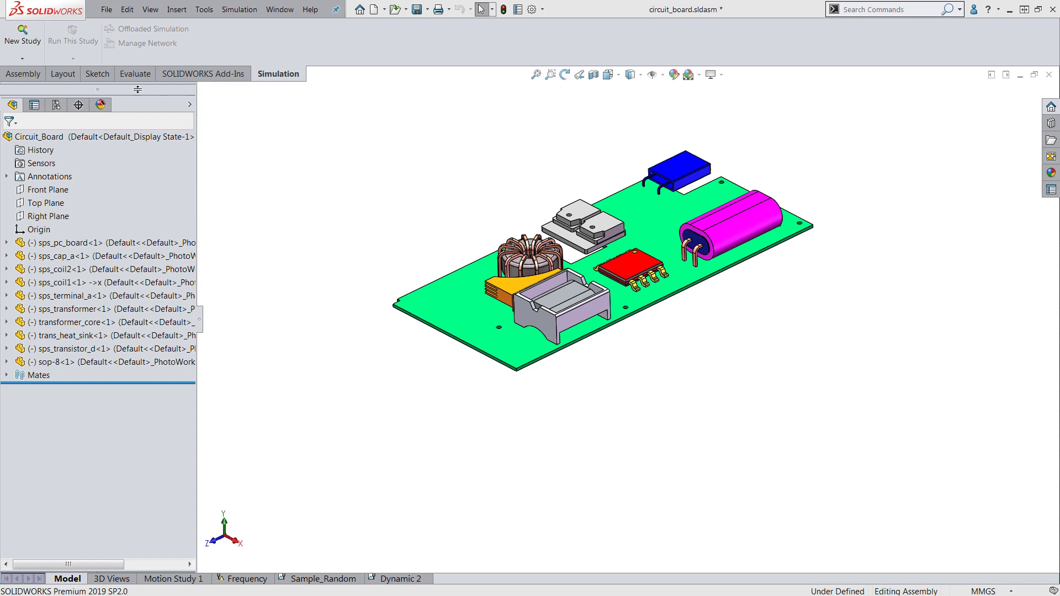
- Create a Linear Dynamic Random Vibration study named Dynamic 3
click(32, 60)
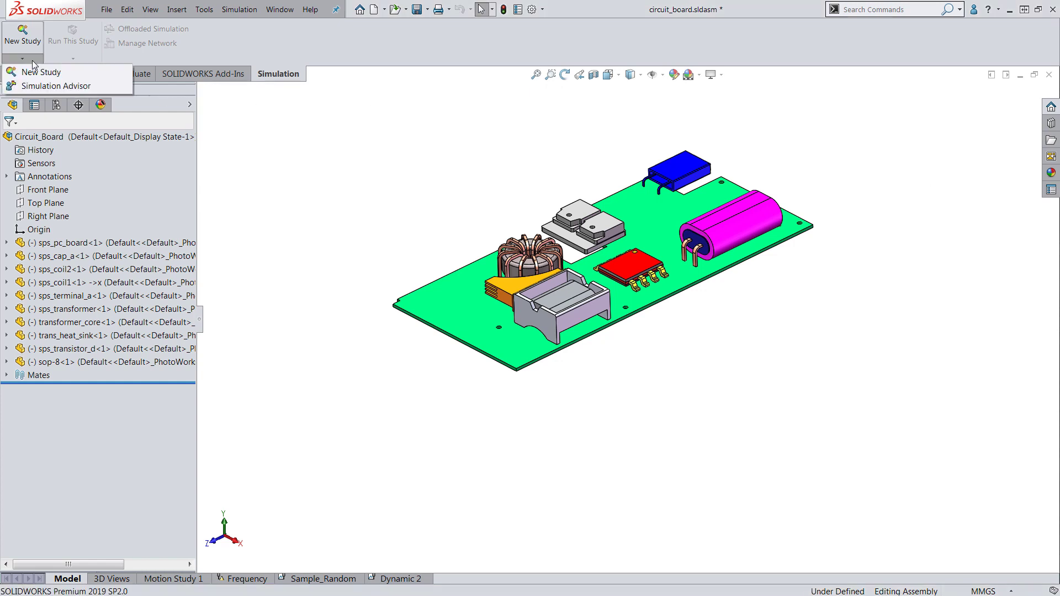
click(57, 76)
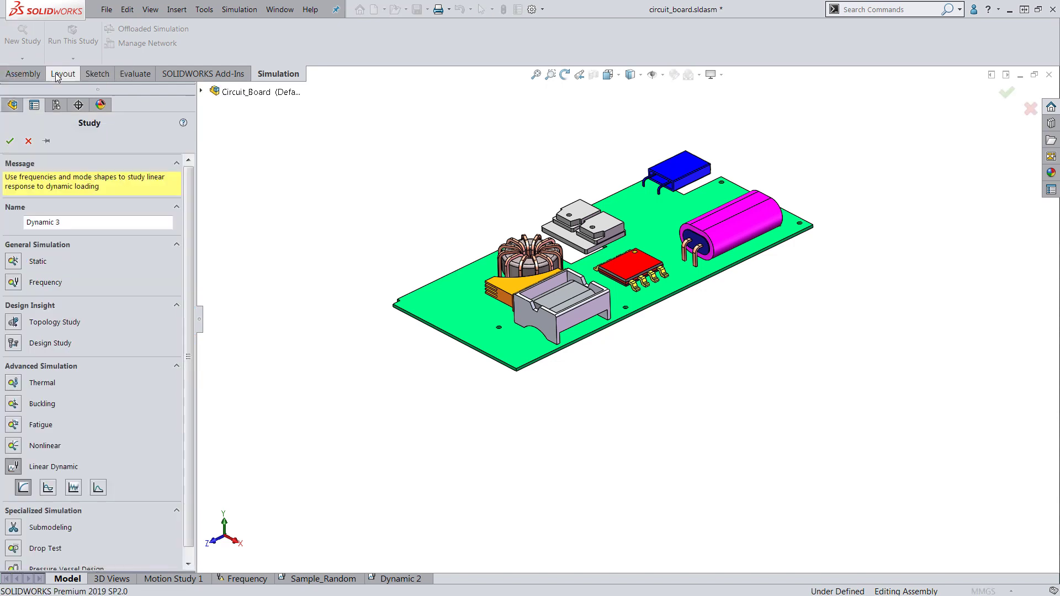
drag(192, 233, 189, 266)
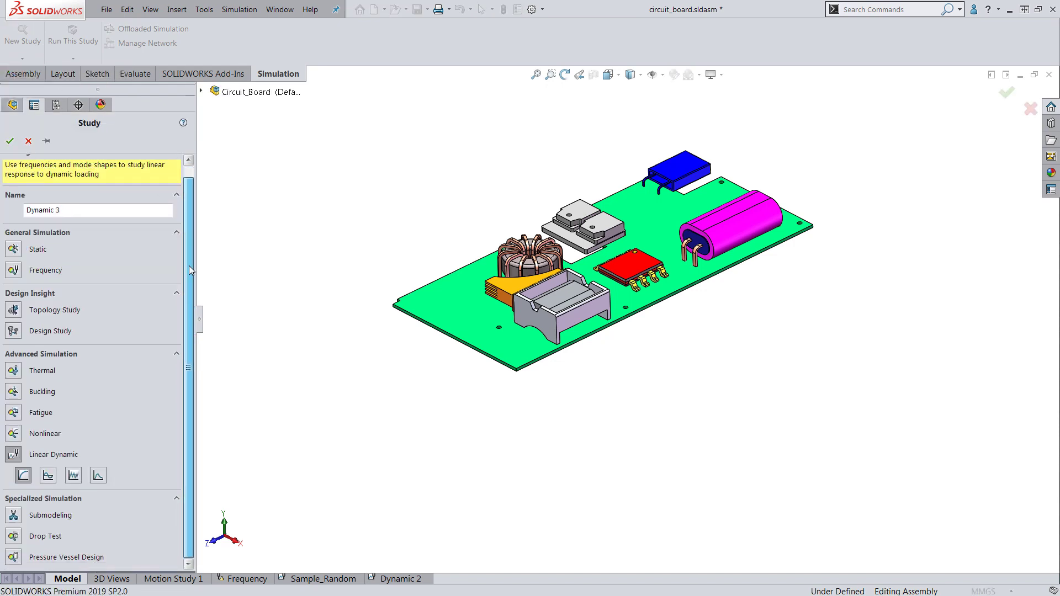
click(13, 454)
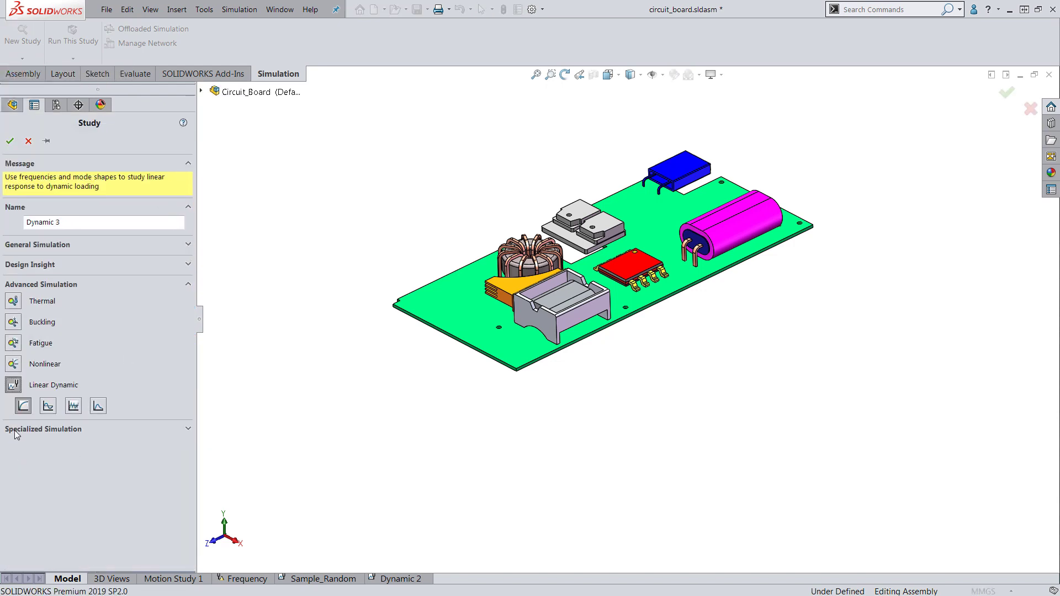
click(74, 406)
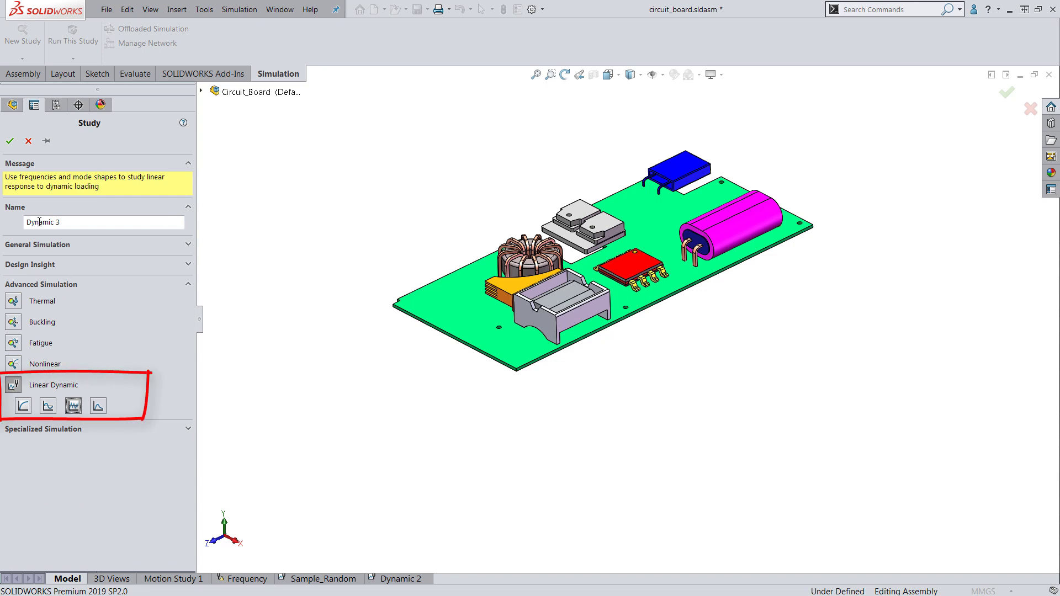
click(10, 142)
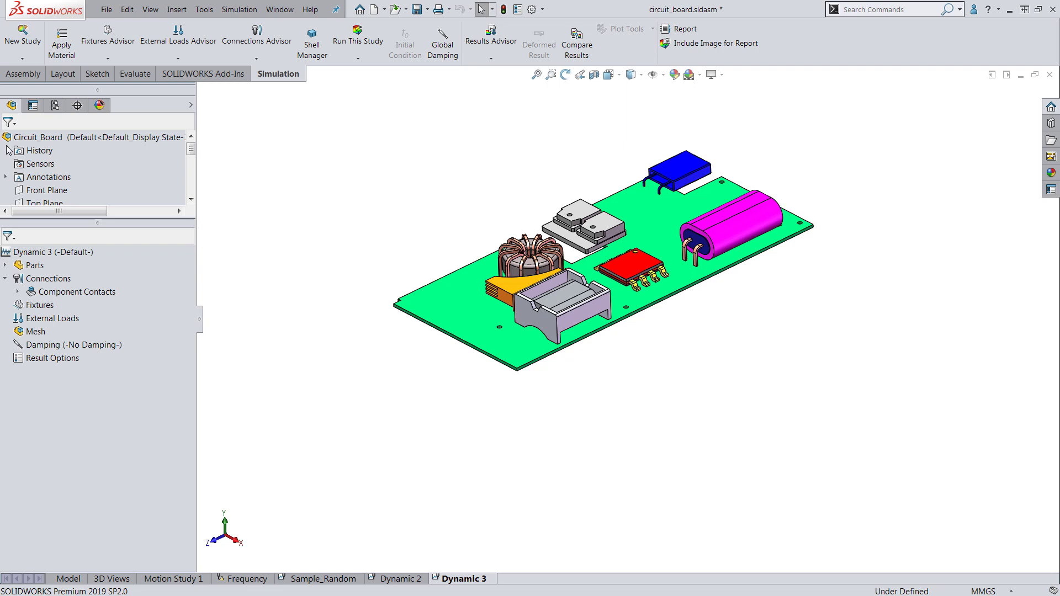
- Add a Fixed Geometry fixture, Fixed-1, on four mounting-hole faces of sps_pc_board-1
click(6, 266)
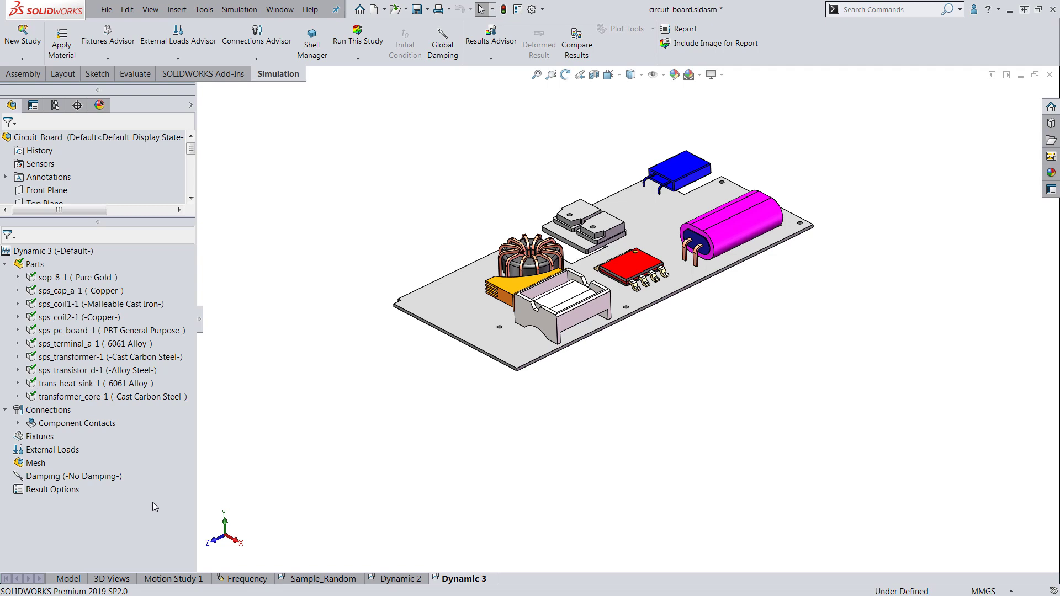
right_click(42, 437)
click(62, 448)
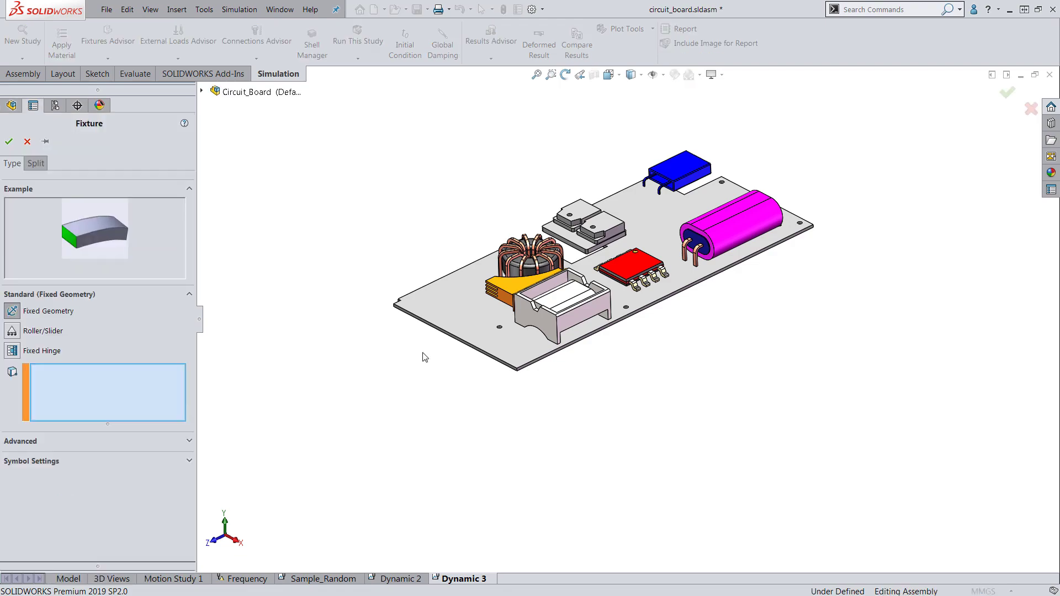
scroll(509, 320, up, 10)
click(529, 341)
scroll(529, 342, down, 10)
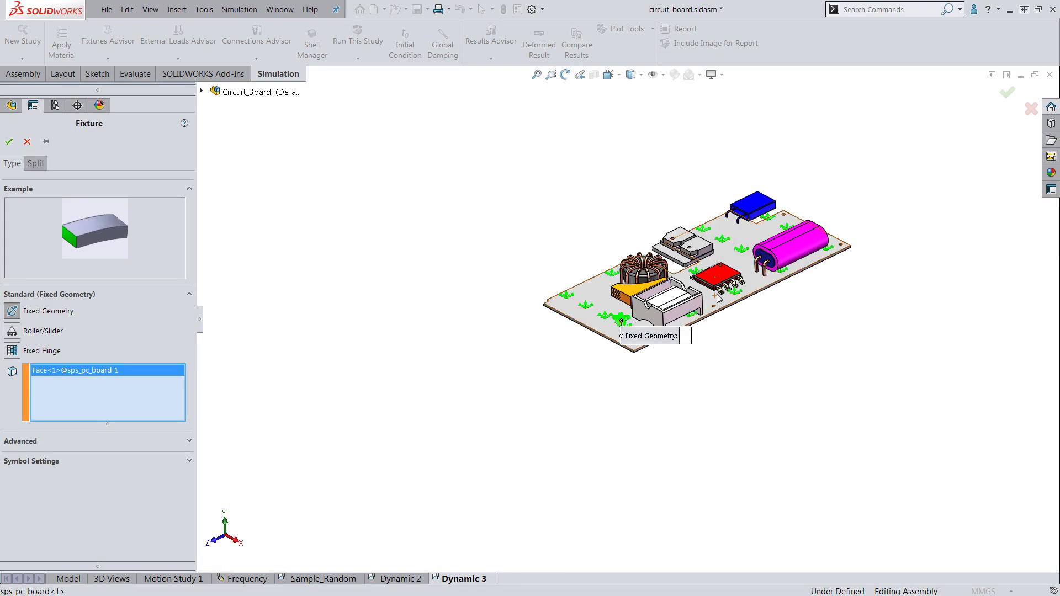
scroll(659, 349, up, 10)
click(651, 298)
scroll(650, 297, down, 10)
scroll(737, 183, up, 10)
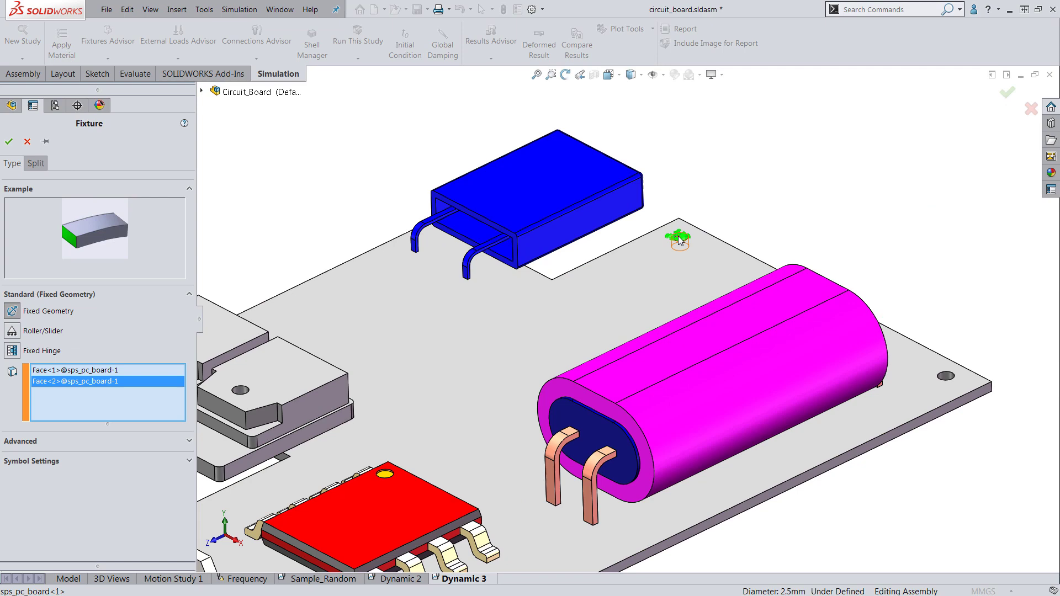
click(679, 239)
click(946, 376)
scroll(946, 376, down, 10)
scroll(532, 401, up, 10)
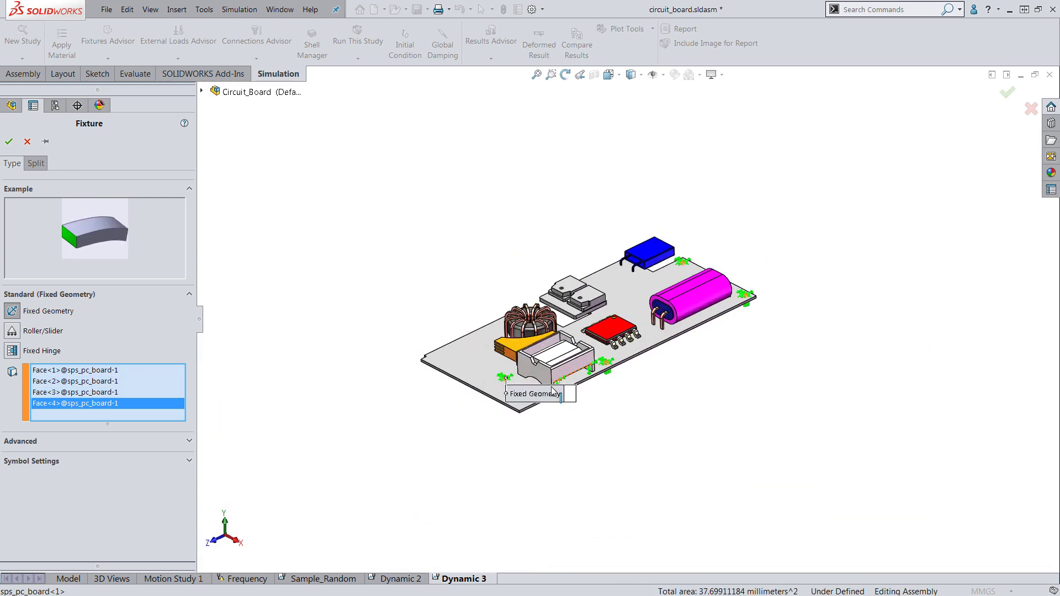
click(9, 145)
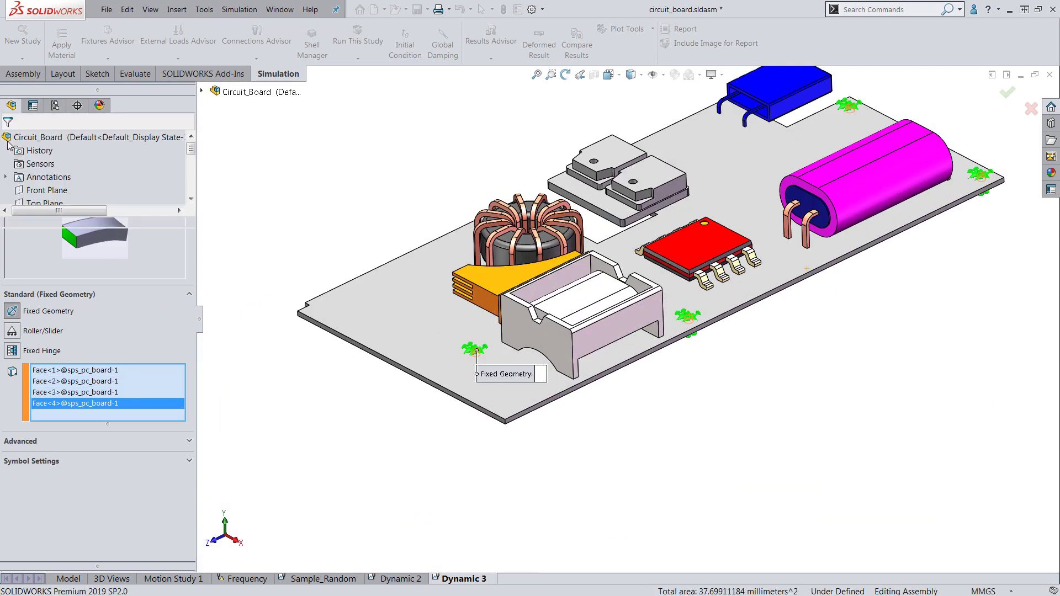
- Define a uniform base excitation: 1 g^2/Hz acceleration along Plane Dir 2, varying by frequency curve
right_click(50, 332)
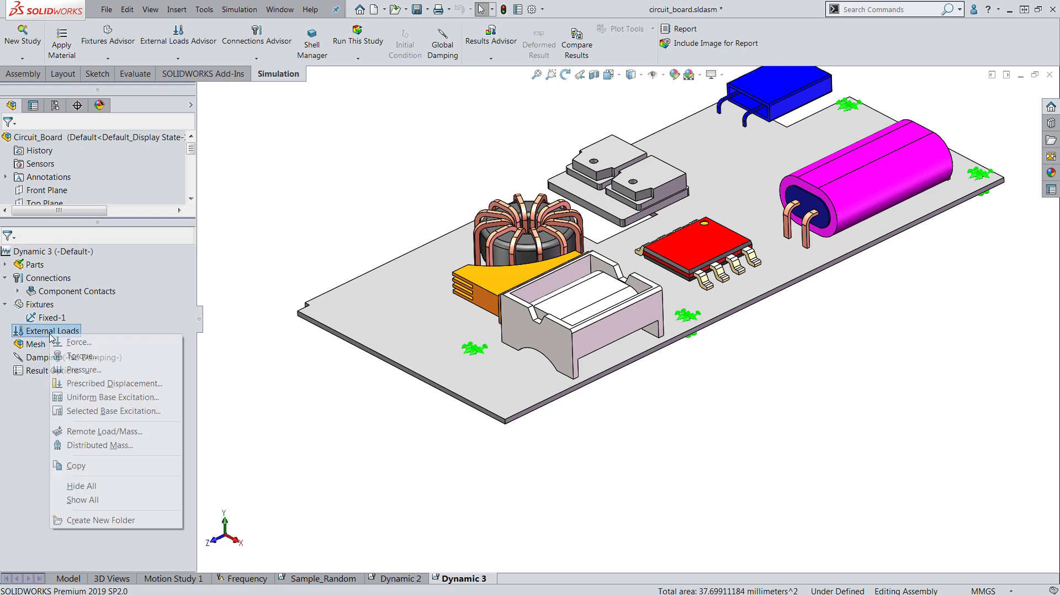
click(102, 398)
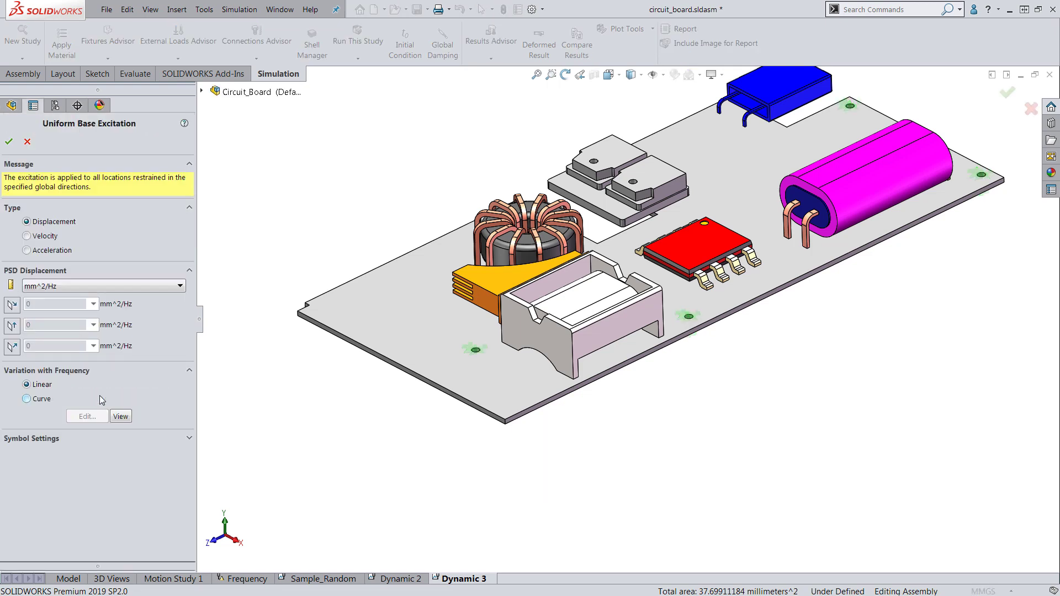
click(36, 253)
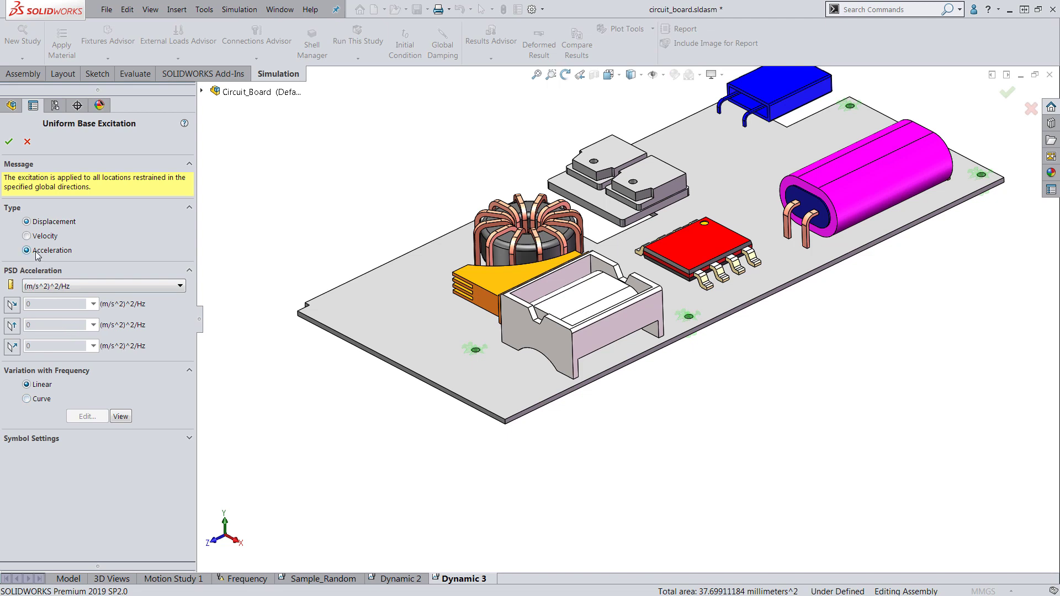
click(47, 287)
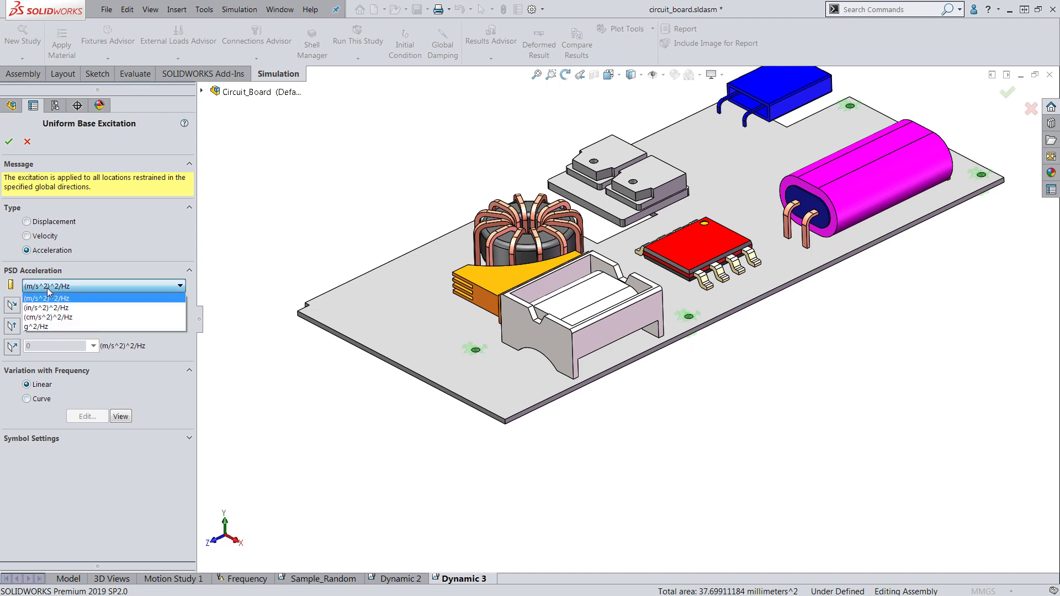
click(47, 323)
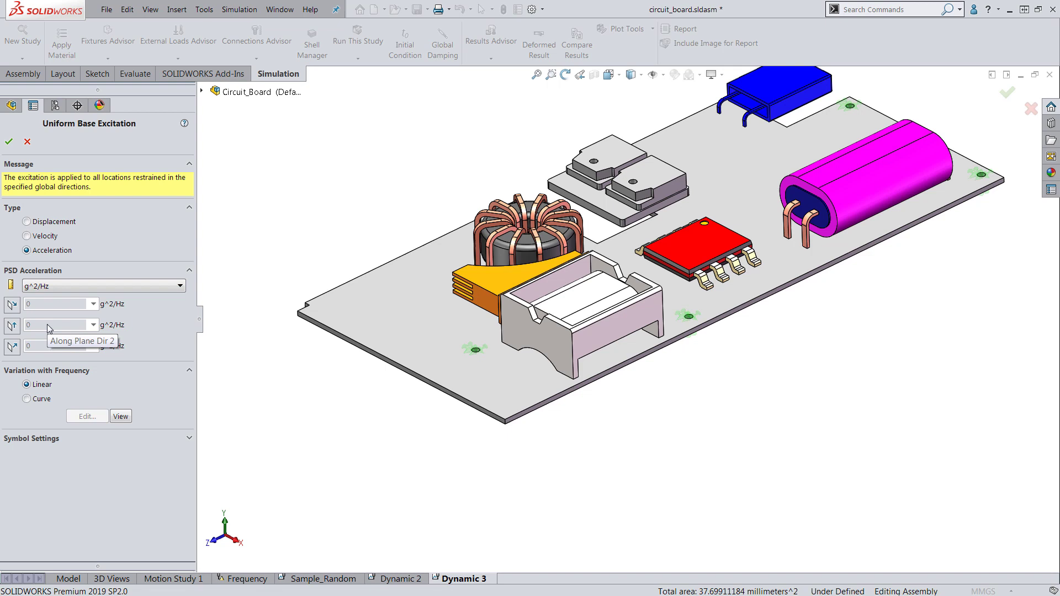
click(13, 326)
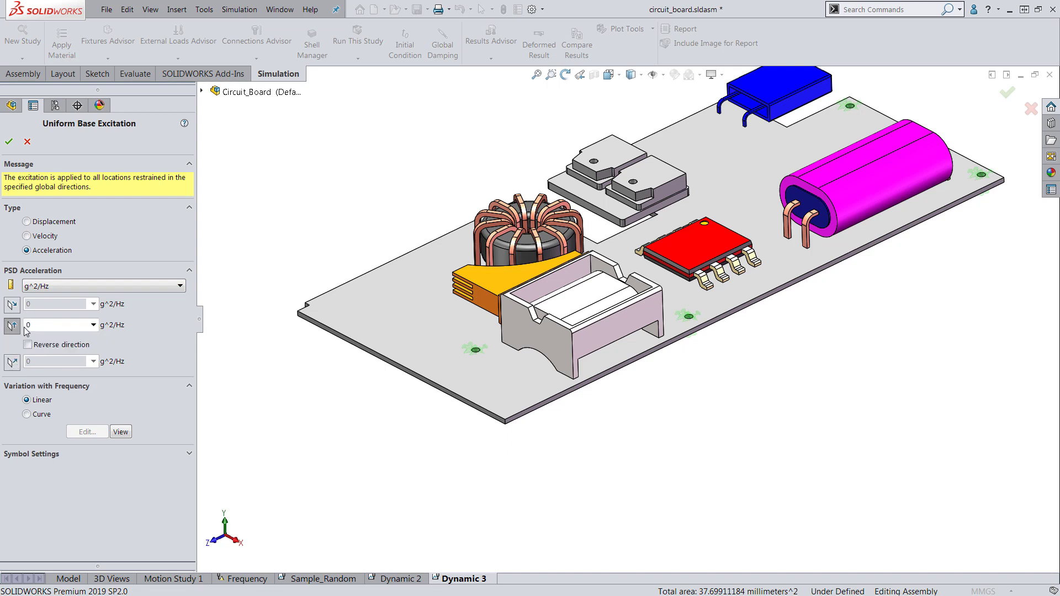
double_click(28, 326)
text(1)
click(35, 418)
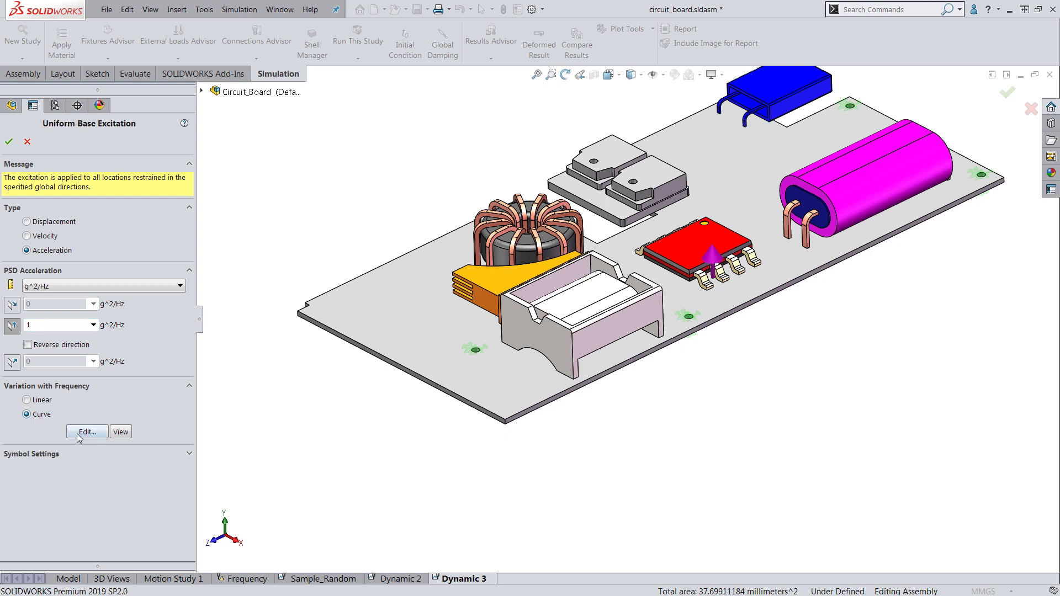
- Set the excitation curve in Hz to 15/0.04, 1000/0.04, 2000/0.01 and confirm Base Excitation-1
click(83, 435)
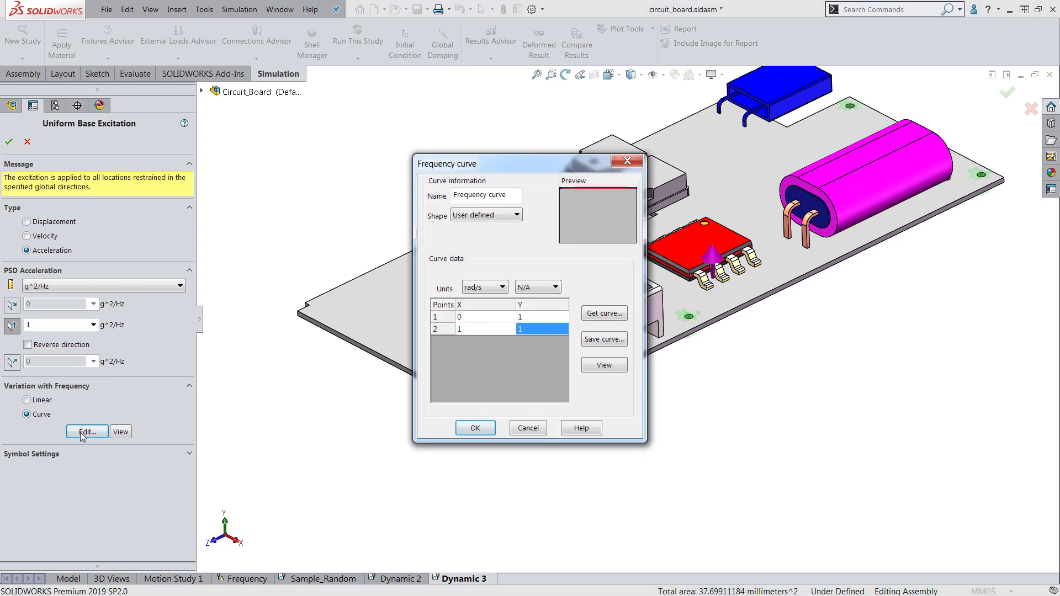
click(470, 287)
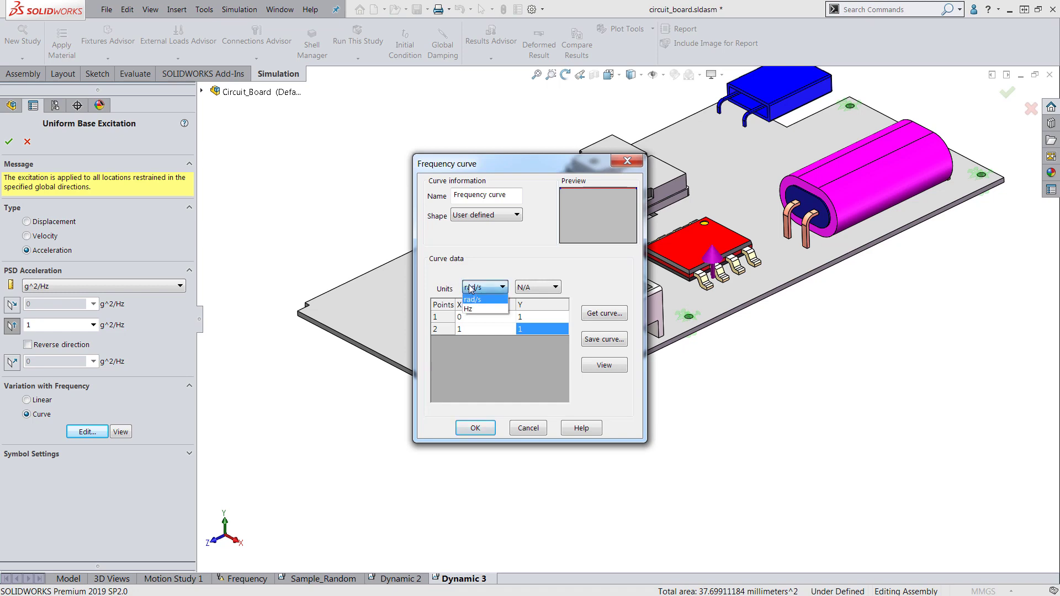
click(473, 310)
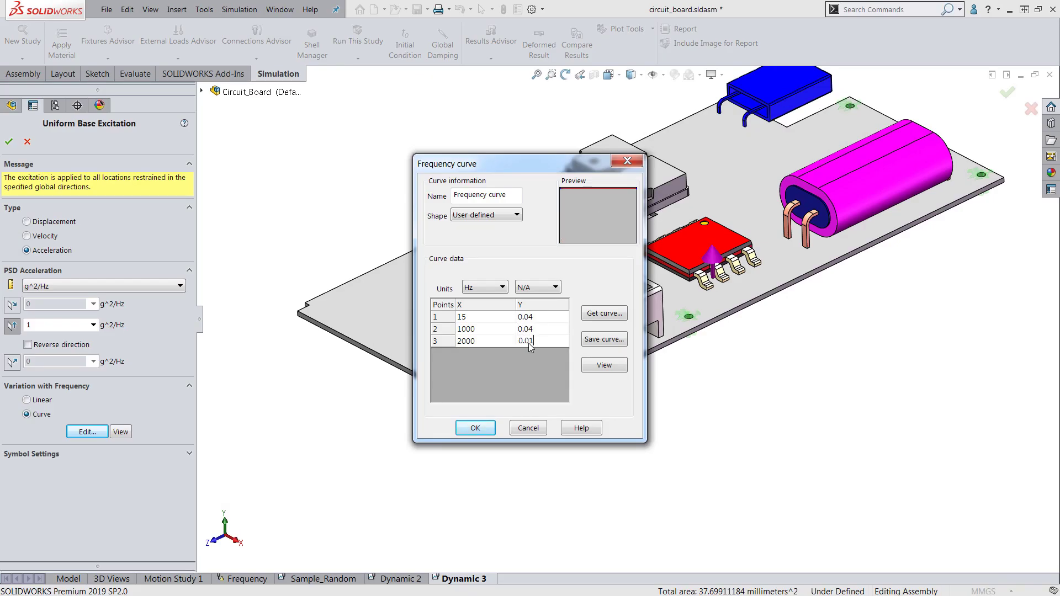
click(592, 371)
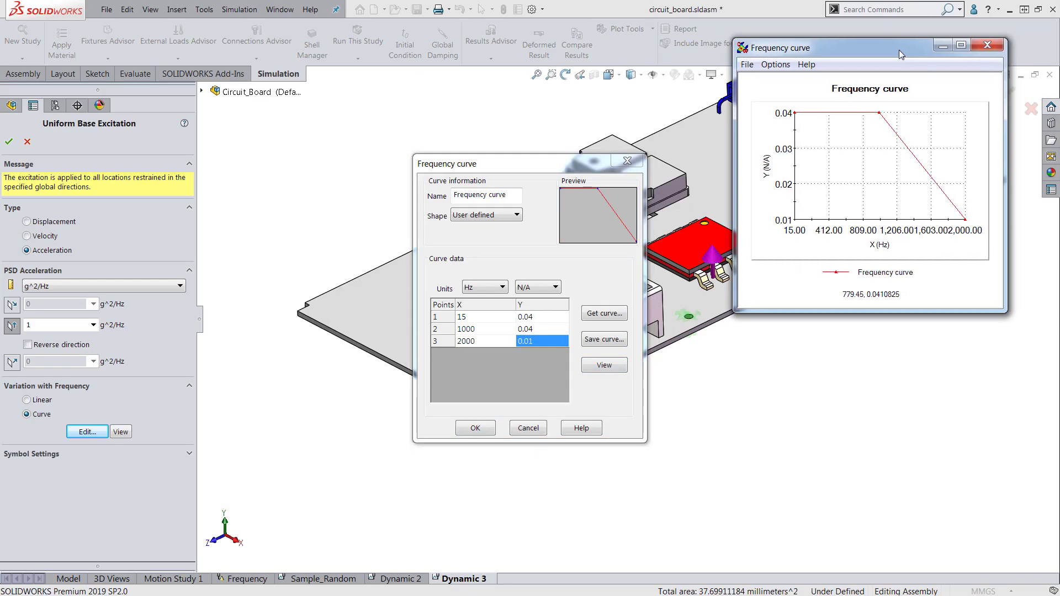
click(987, 45)
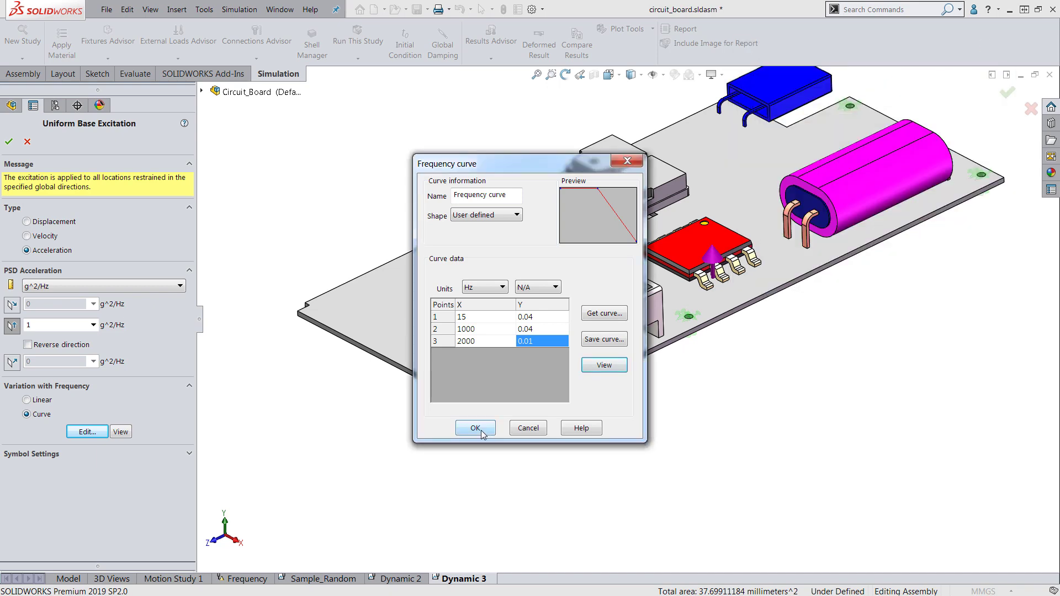
click(475, 429)
click(9, 142)
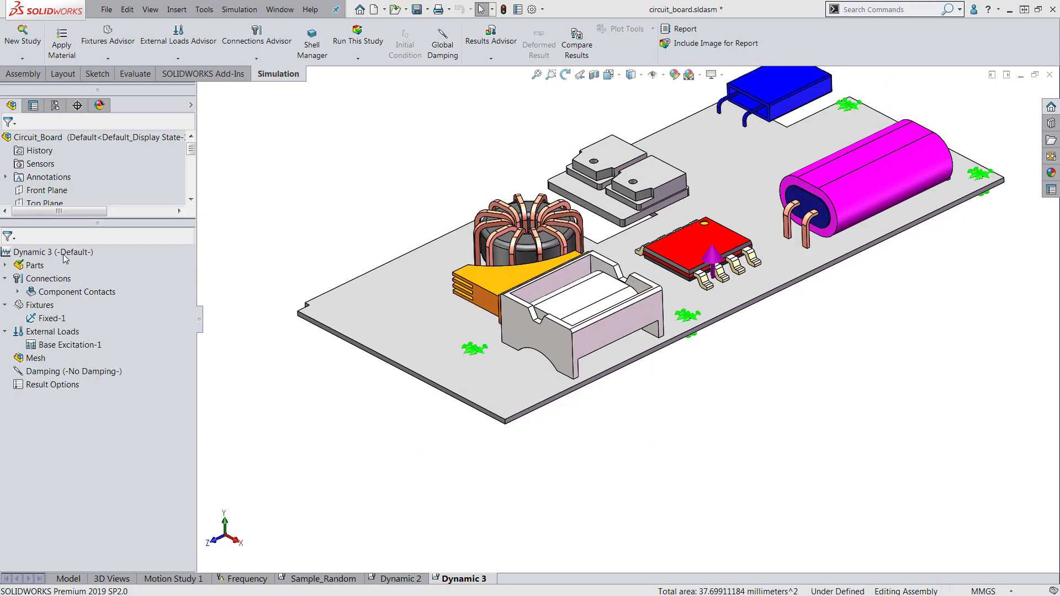
- Set the number of frequencies to 30 in the Dynamic 3 study properties
right_click(62, 253)
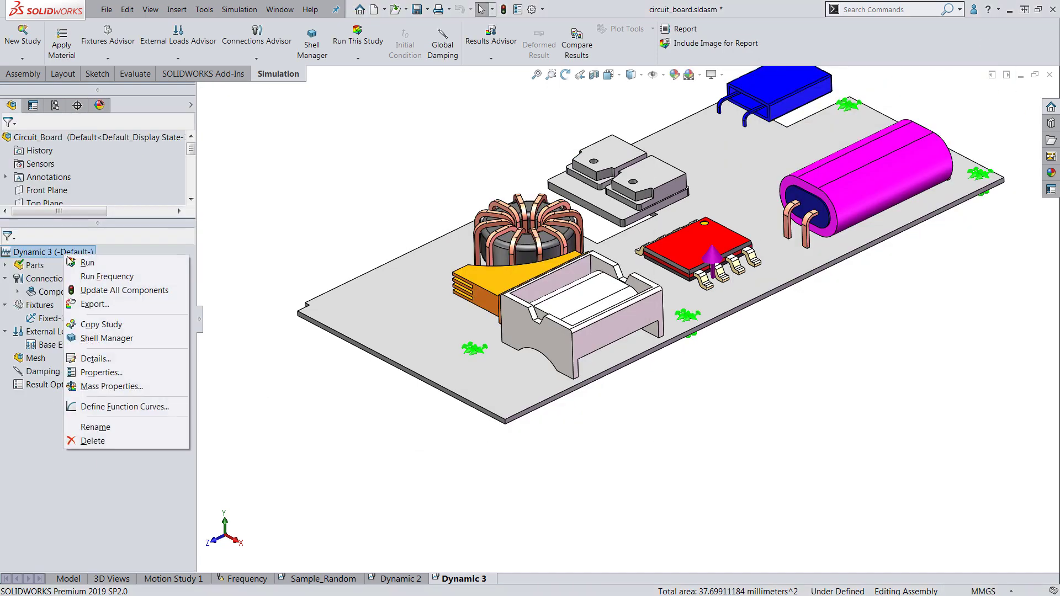
click(108, 372)
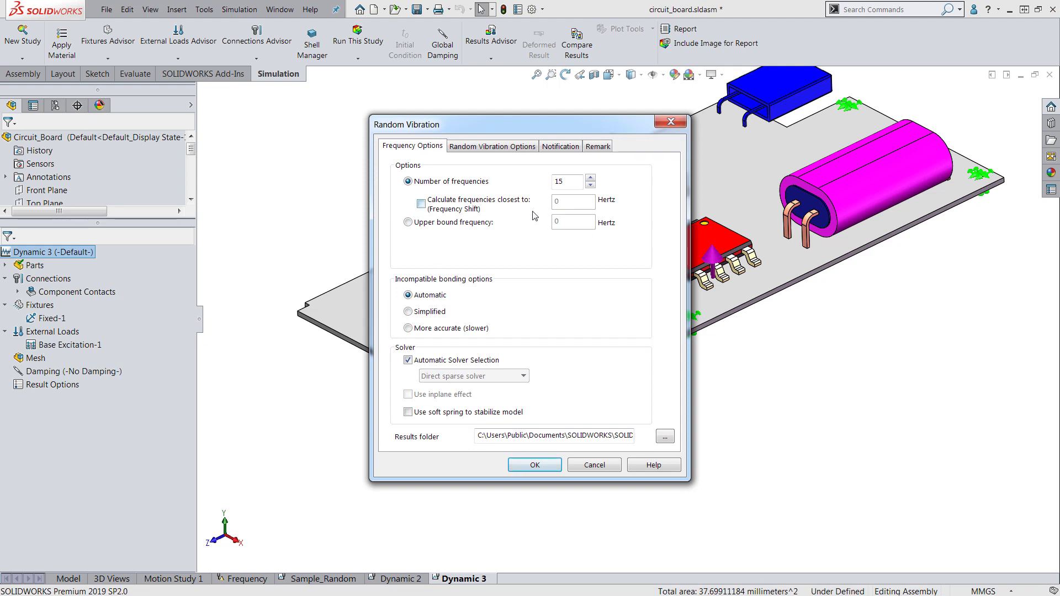
double_click(549, 183)
text(30)
- Set the random vibration frequency limits to 40–700 Hz and apply the properties
click(478, 148)
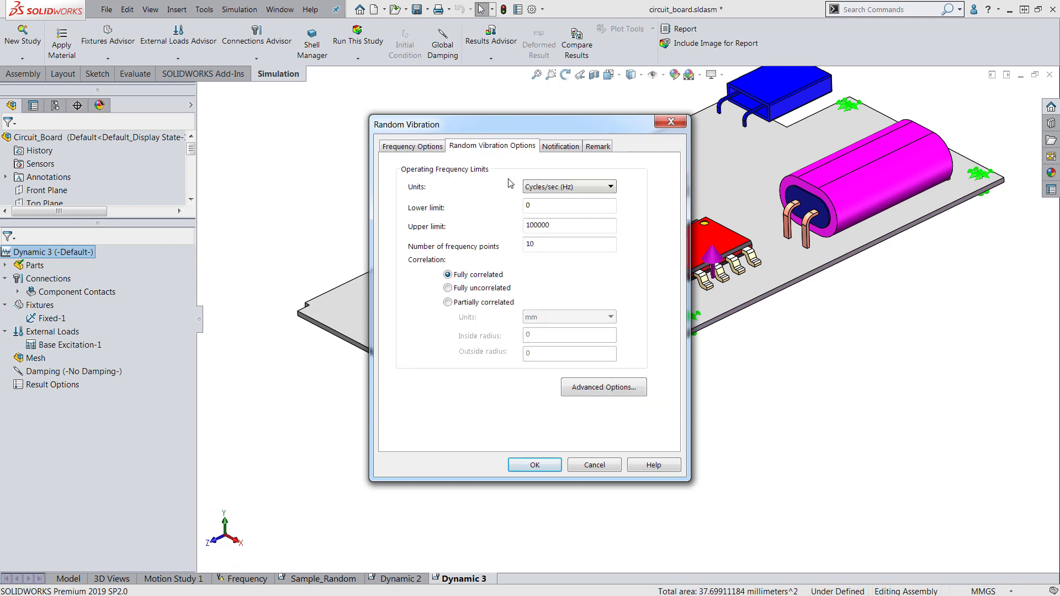
double_click(527, 204)
text(40)
click(541, 225)
double_click(561, 225)
text(700)
click(544, 243)
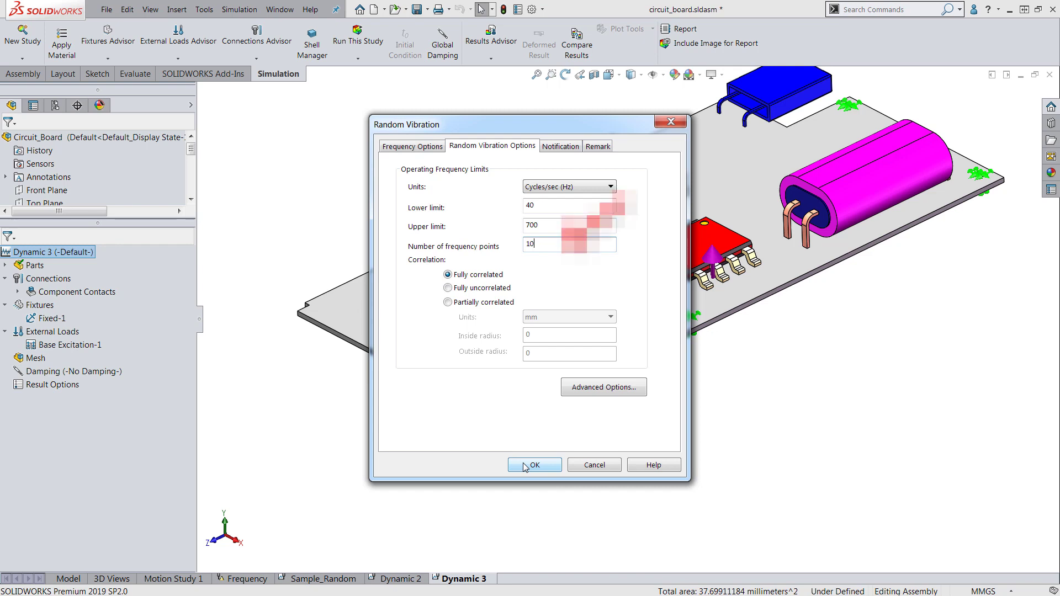
click(525, 467)
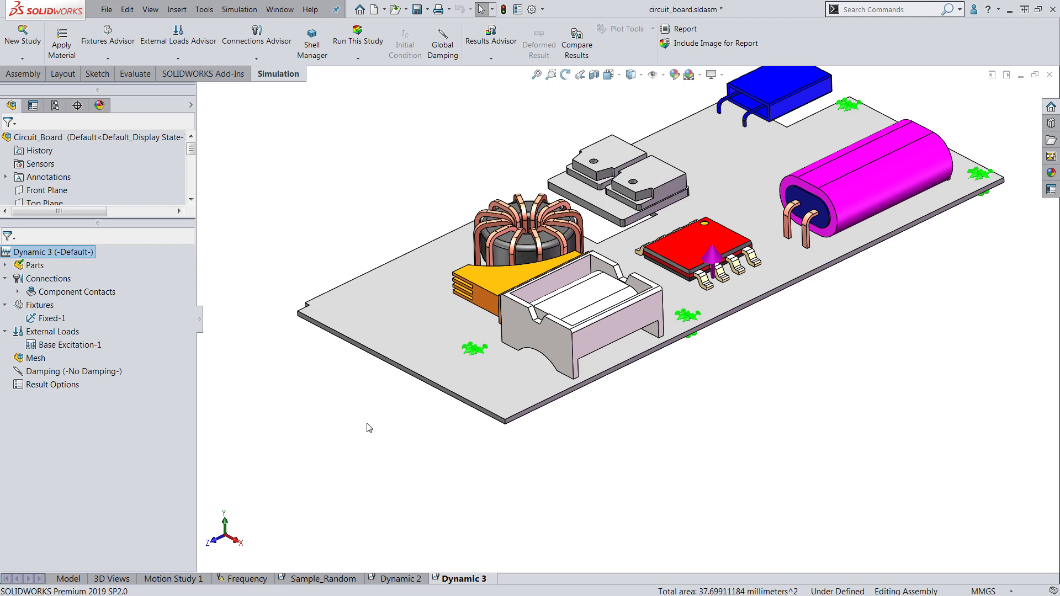
- Define modal damping with a 0.02 damping ratio for modes 1 to 30
right_click(112, 371)
click(149, 379)
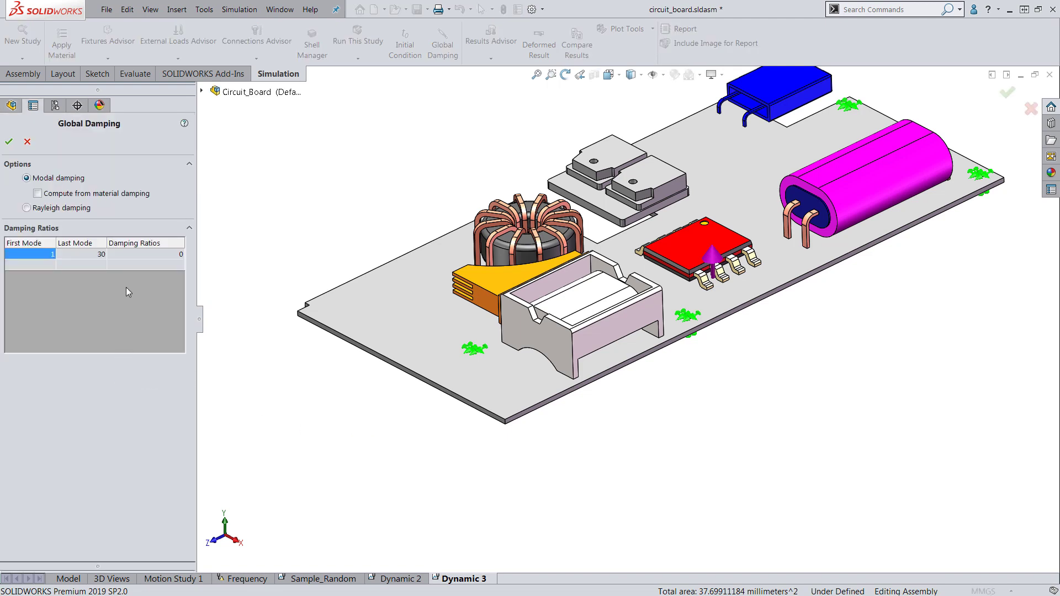
click(181, 255)
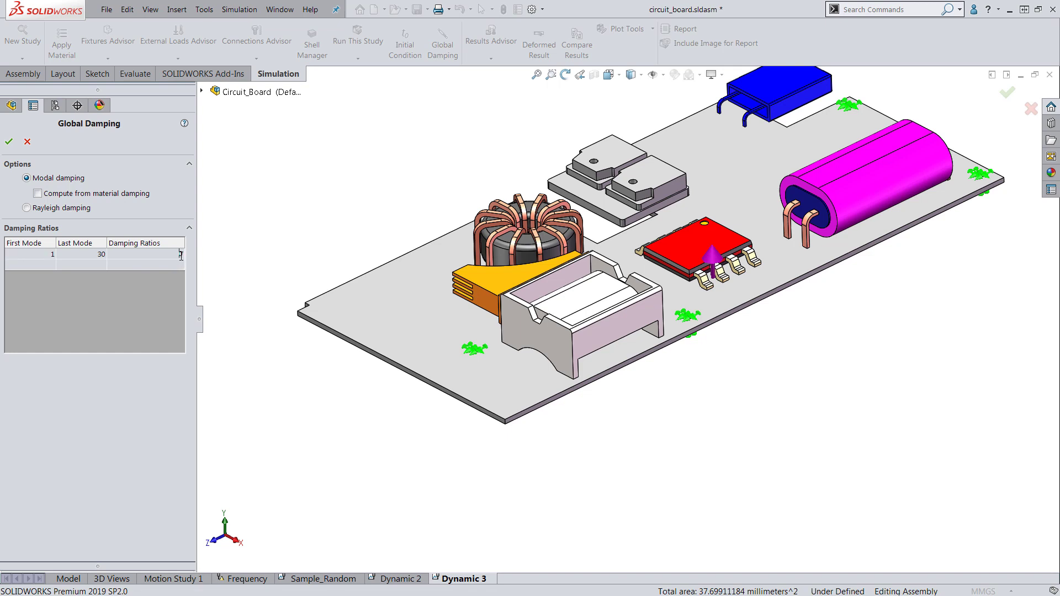
text(0.02)
click(9, 142)
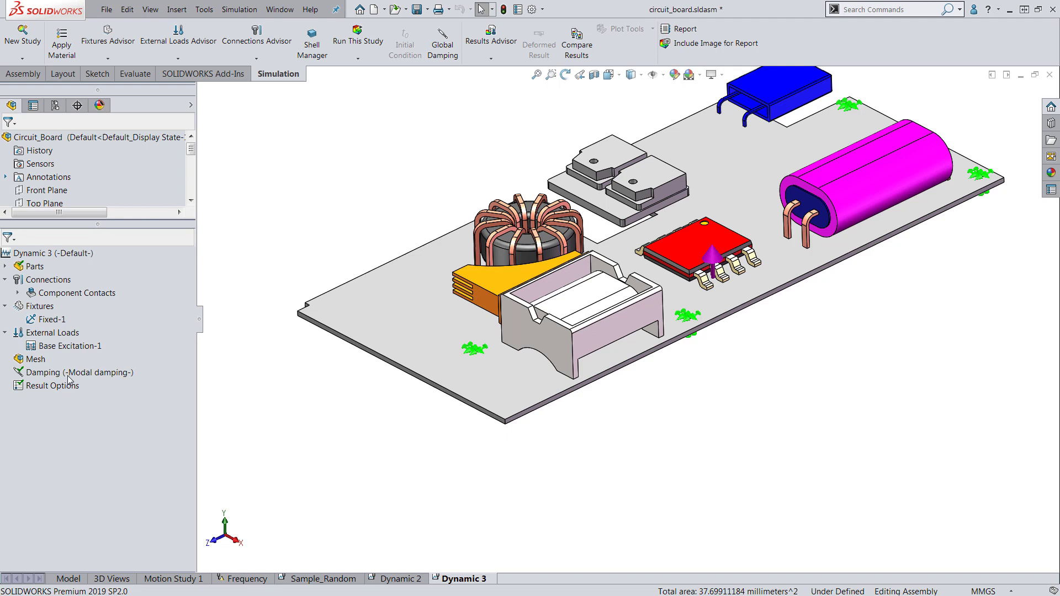
- Mesh the circuit board using detailed mesh parameters, then run the Dynamic 3 study
right_click(43, 361)
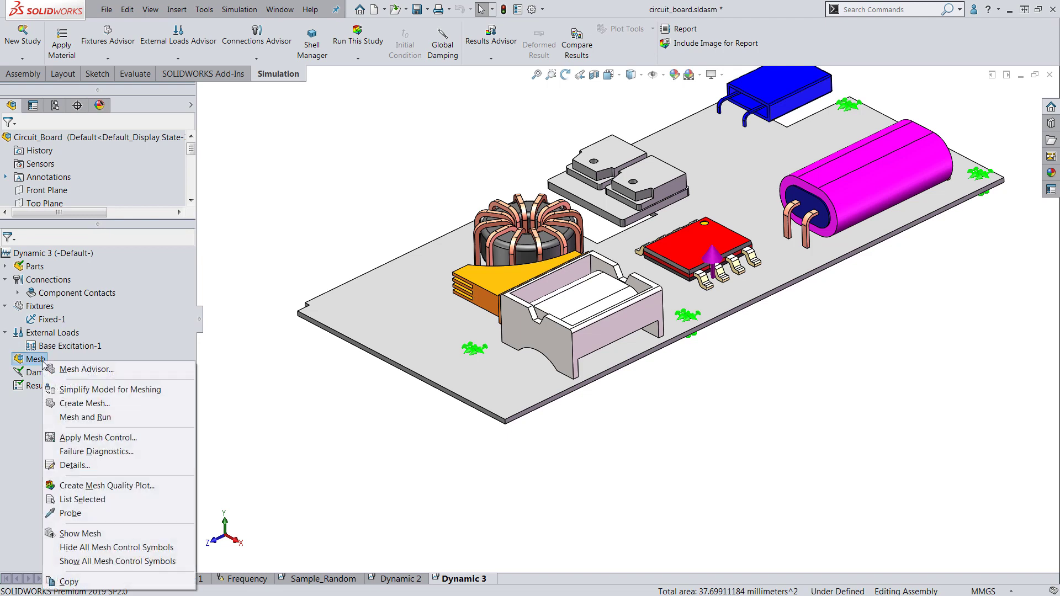
click(72, 405)
click(55, 239)
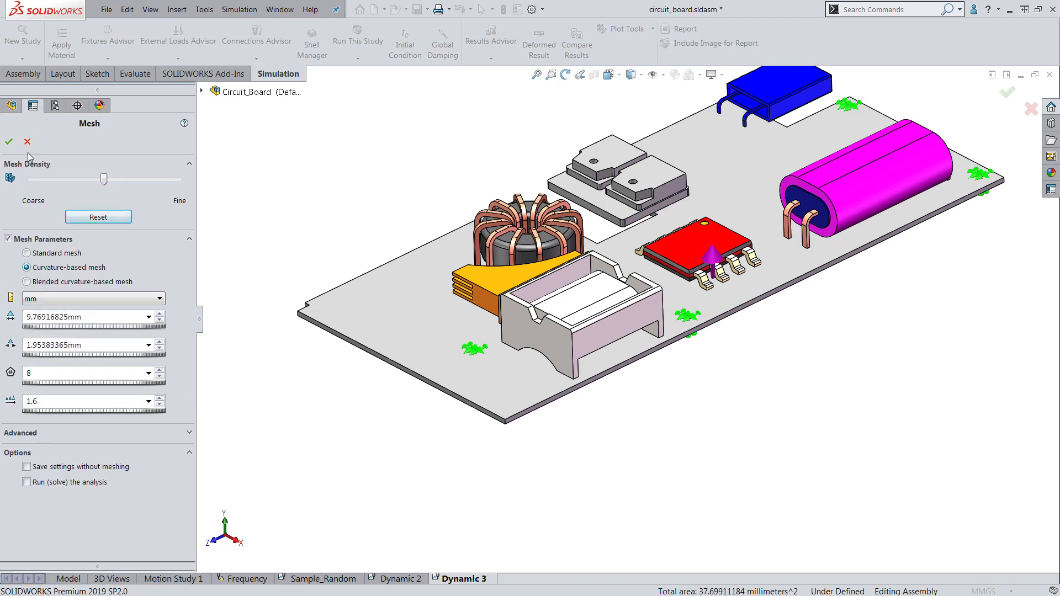
click(8, 141)
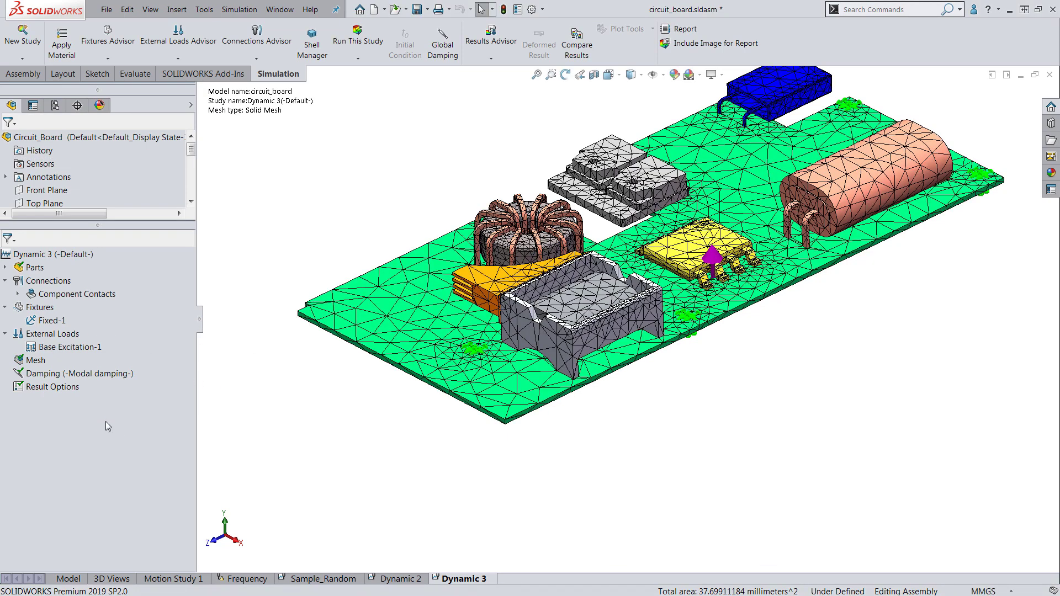
right_click(74, 254)
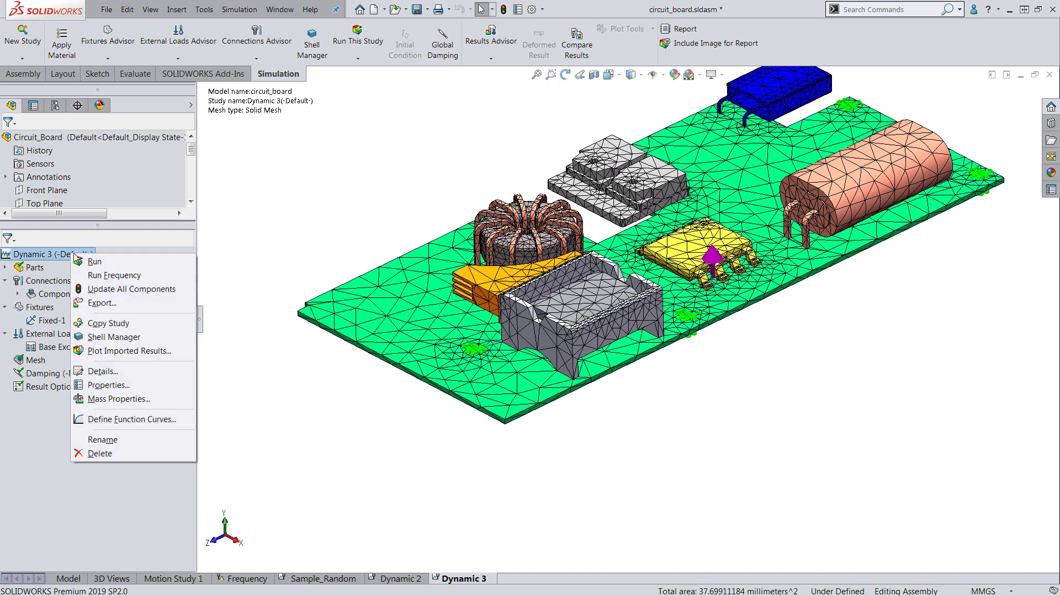
click(88, 262)
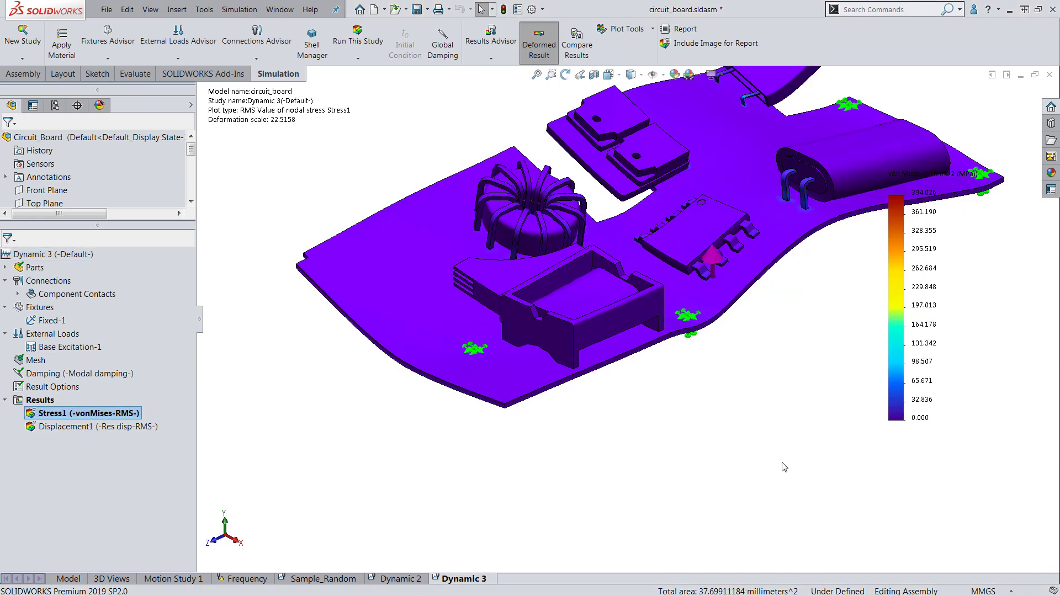
- Turn on the max annotation on the Stress1 plot, showing 394.026 MPa
scroll(764, 301, up, 5)
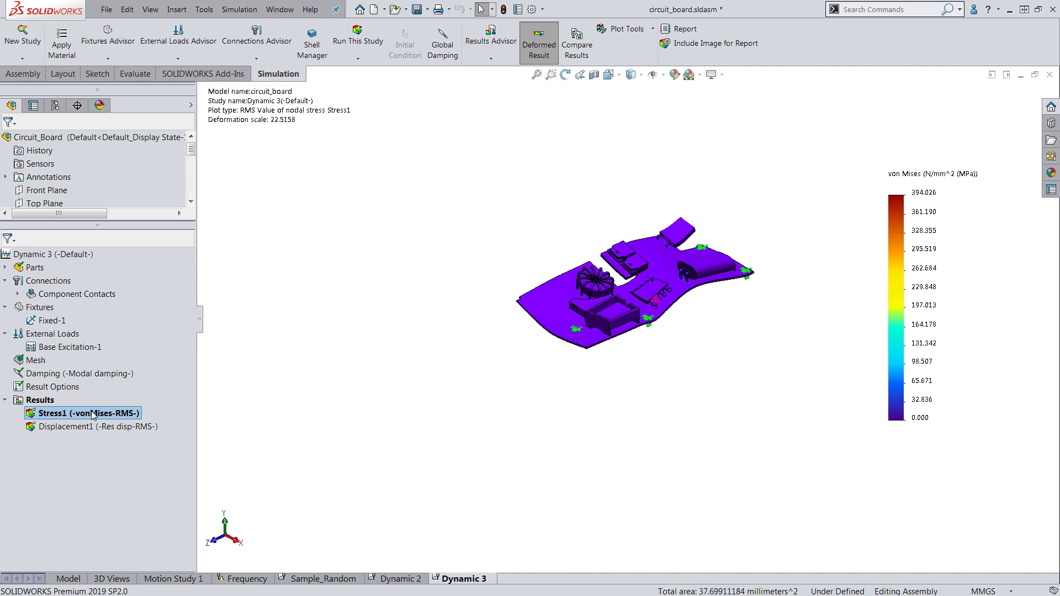
scroll(690, 254, down, 5)
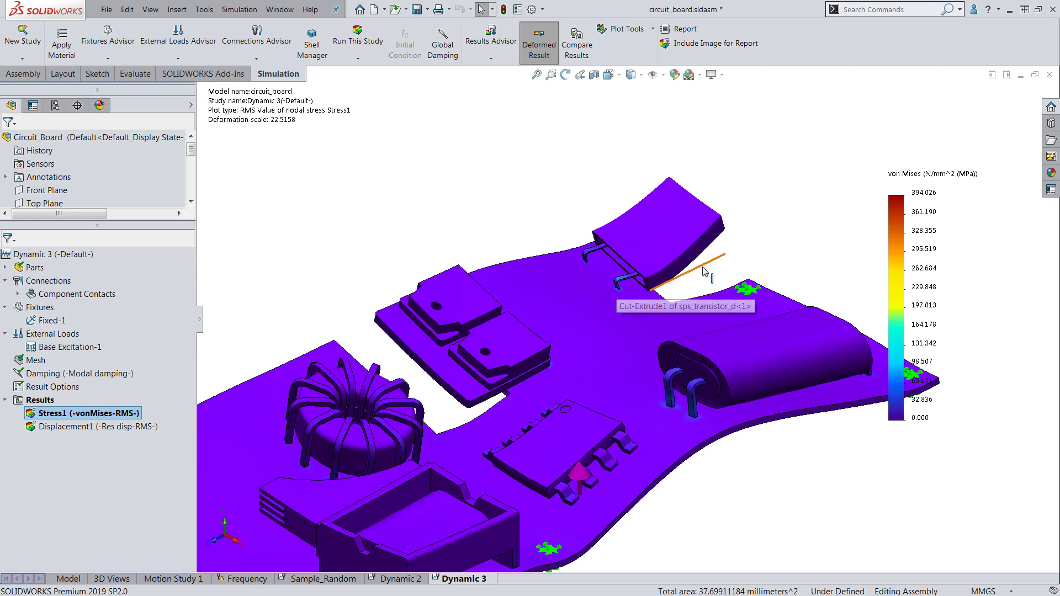
right_click(114, 413)
click(177, 184)
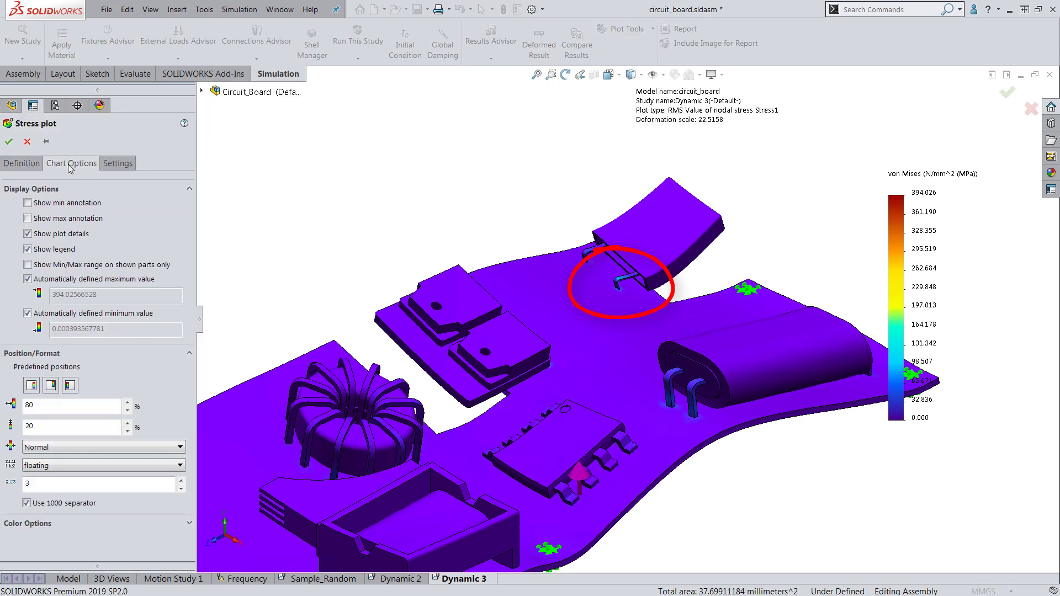
click(63, 218)
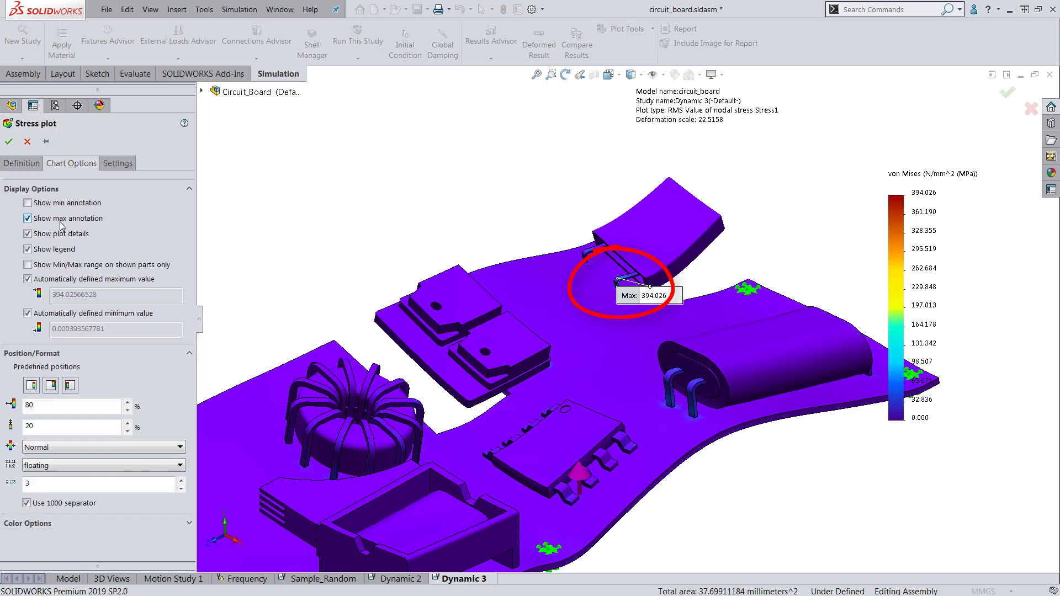
click(9, 141)
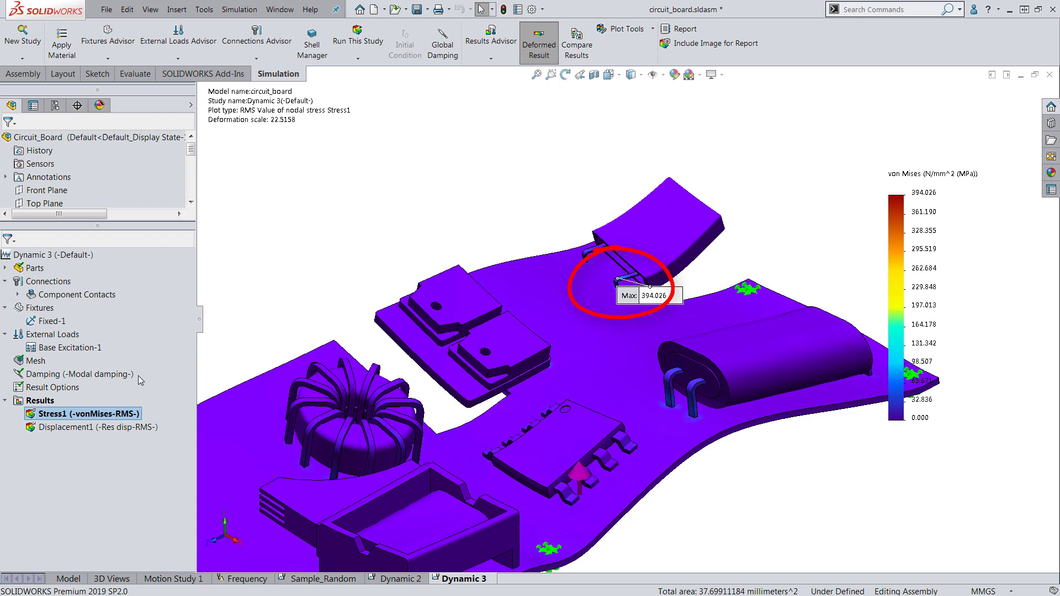
- Switch Stress1 to PSD von Mises values at 700 Hz and move the 1.220 Max label aside
right_click(116, 414)
click(173, 161)
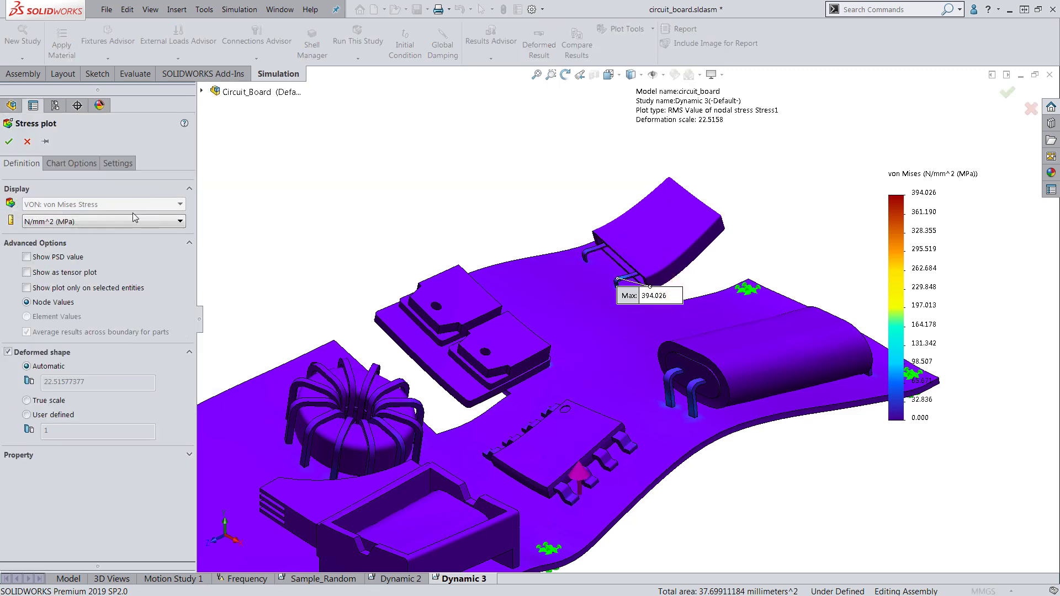
click(64, 261)
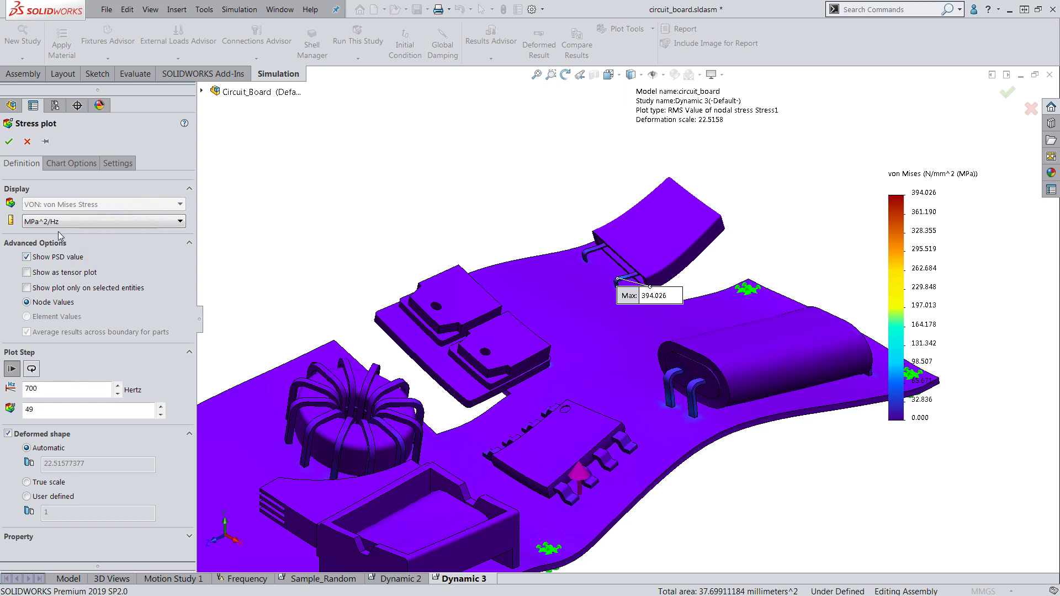
click(9, 142)
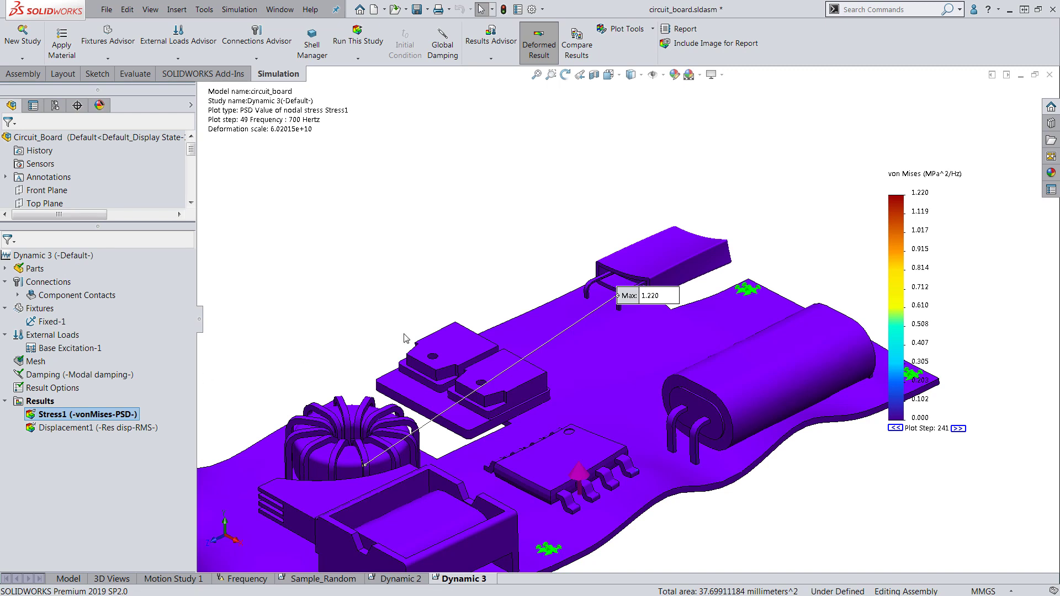
drag(583, 295, 425, 282)
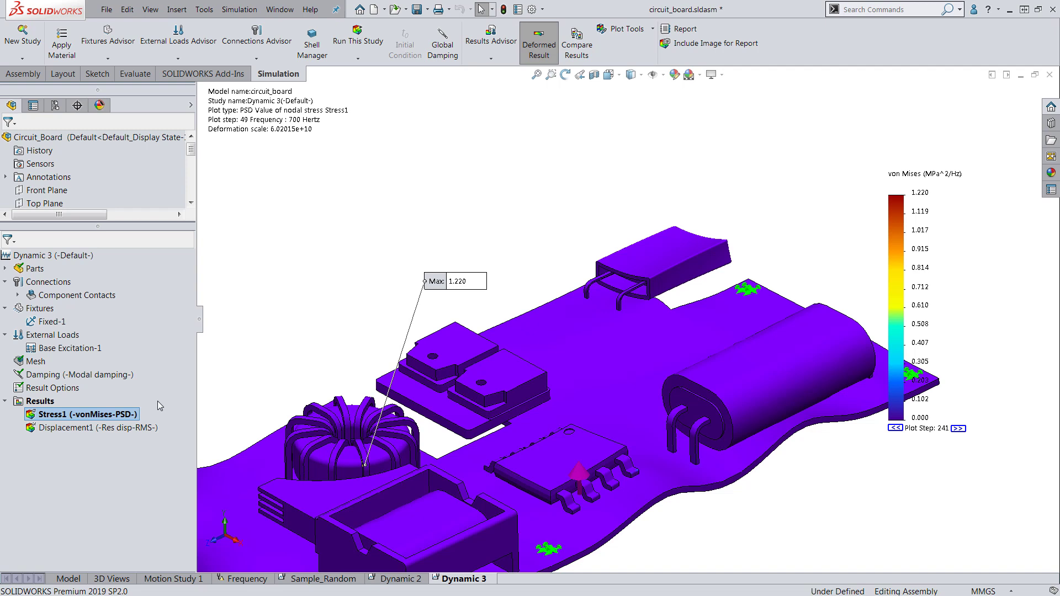
- Probe node 31011 on the top component's lead and enlarge its 40–700 Hz response graph
right_click(116, 415)
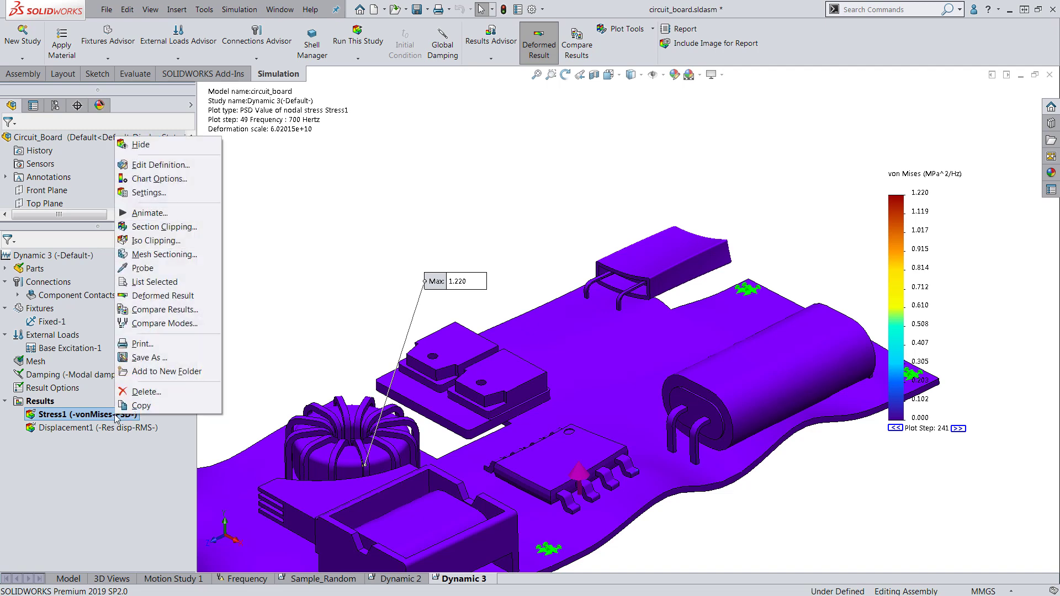
click(169, 269)
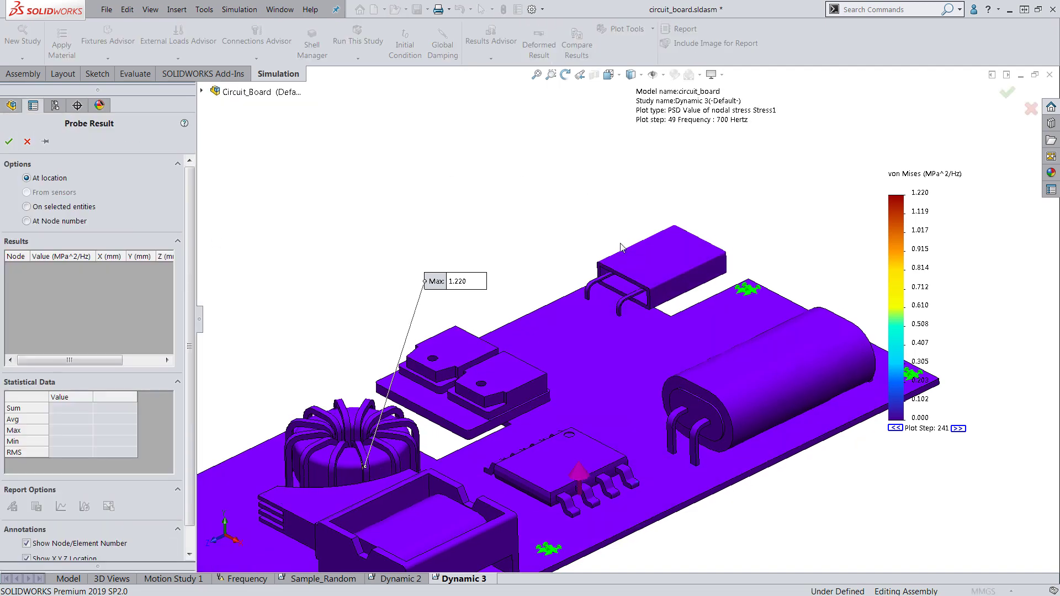
click(622, 302)
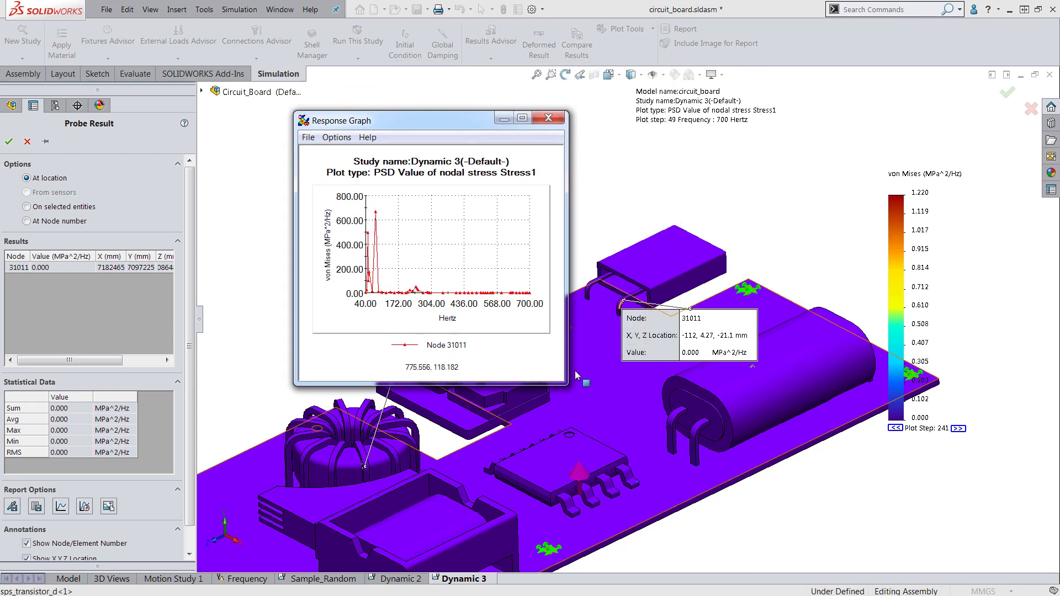
drag(566, 382, 736, 490)
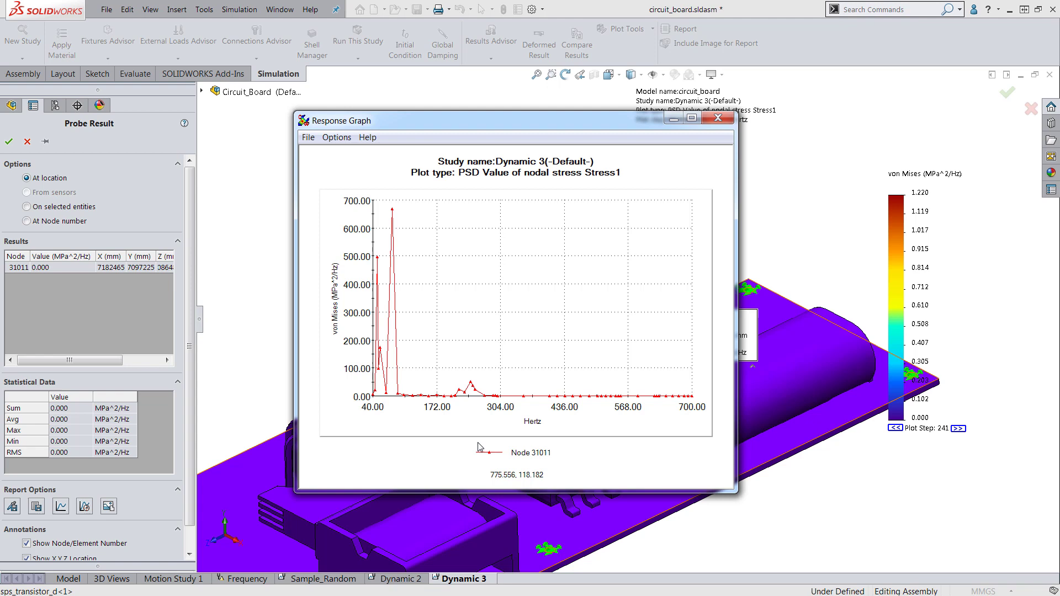